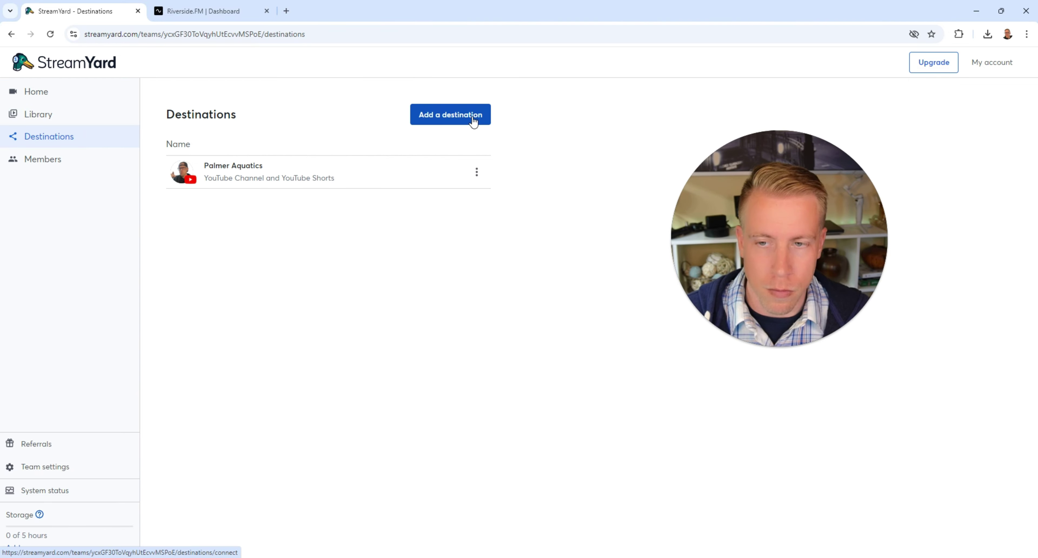
- Browse StreamYard's Add destination, Library and Destinations pages, then enter the Hey Guys studio from Home
{"action": "left_click", "coordinate": [474, 119]}
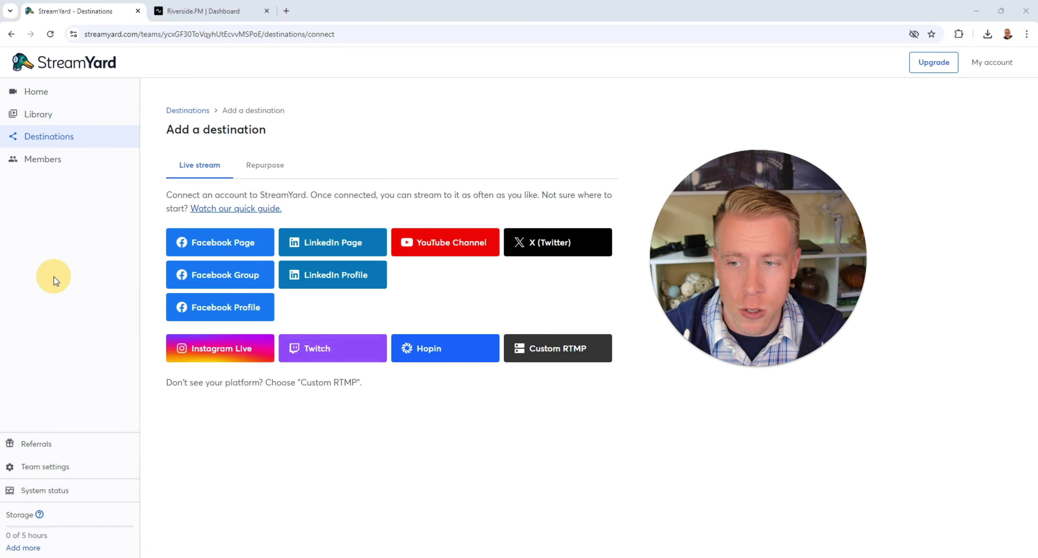
{"action": "left_click", "coordinate": [59, 114]}
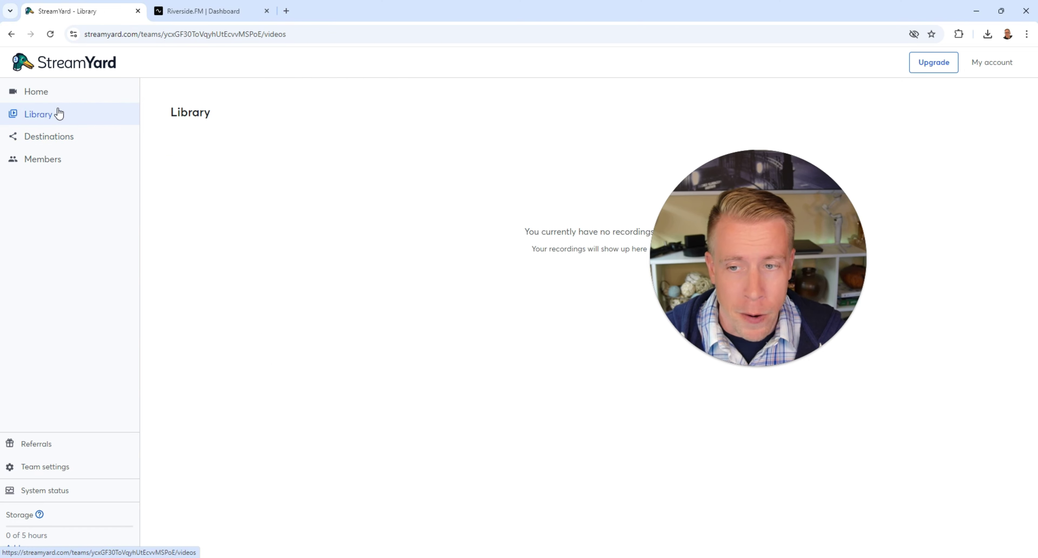
{"action": "left_click_drag", "start_coordinate": [707, 241], "coordinate": [894, 277]}
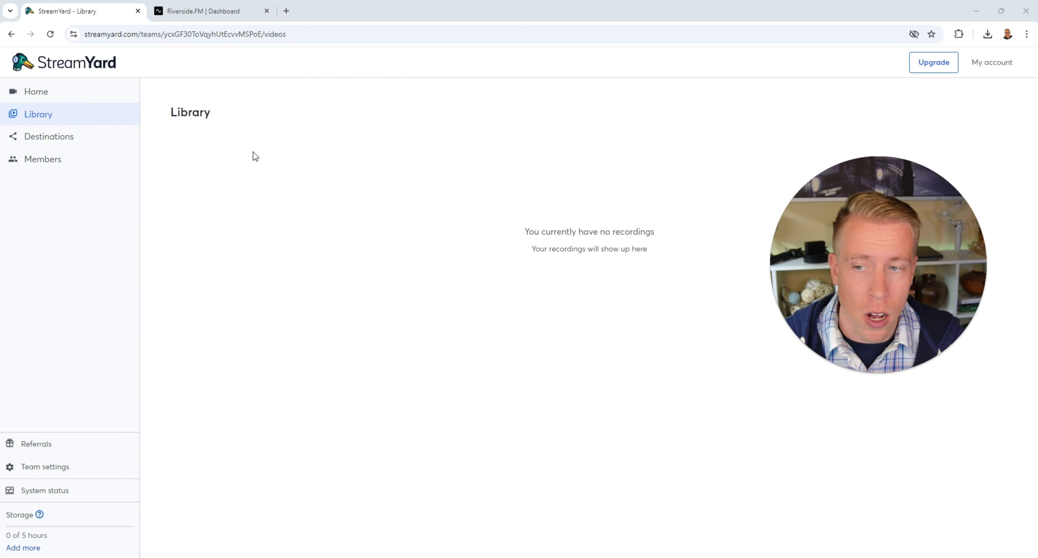
{"action": "left_click", "coordinate": [61, 138]}
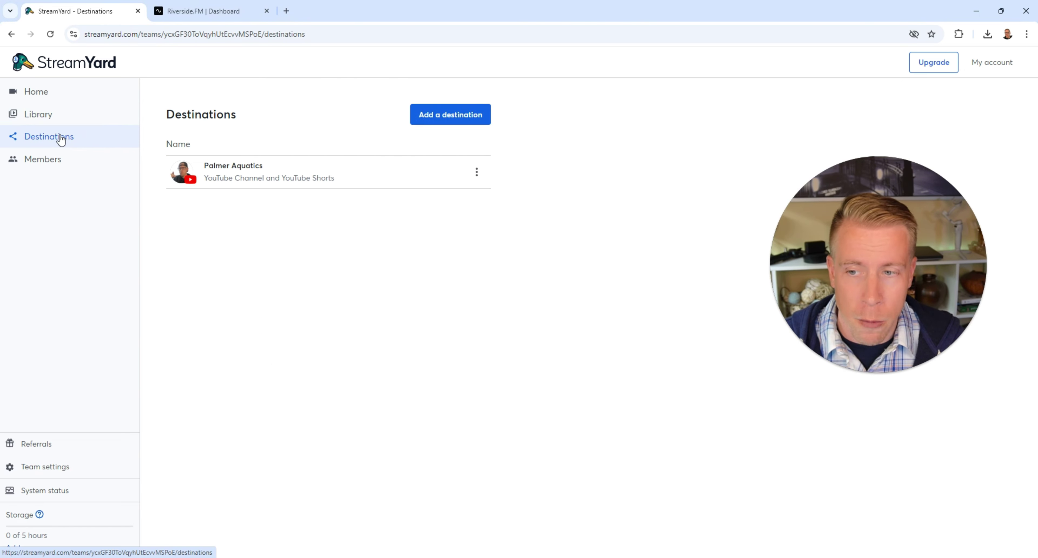
{"action": "left_click", "coordinate": [437, 116]}
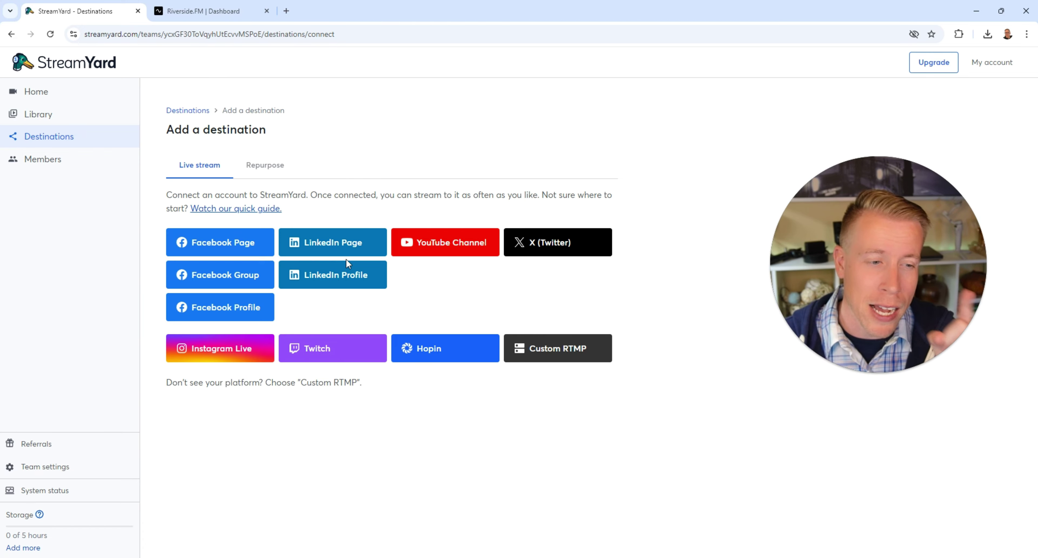
{"action": "left_click", "coordinate": [98, 98]}
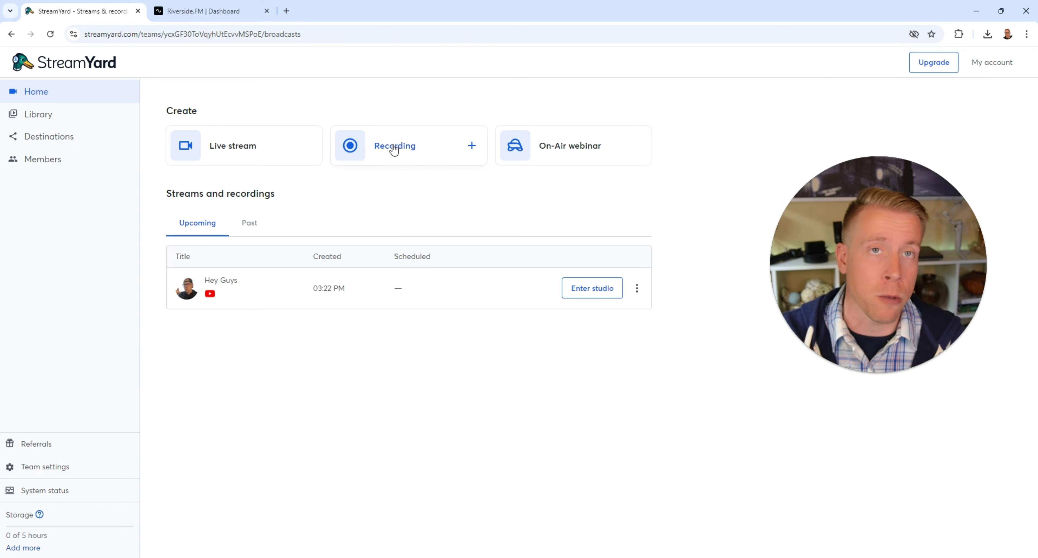
{"action": "left_click", "coordinate": [599, 292]}
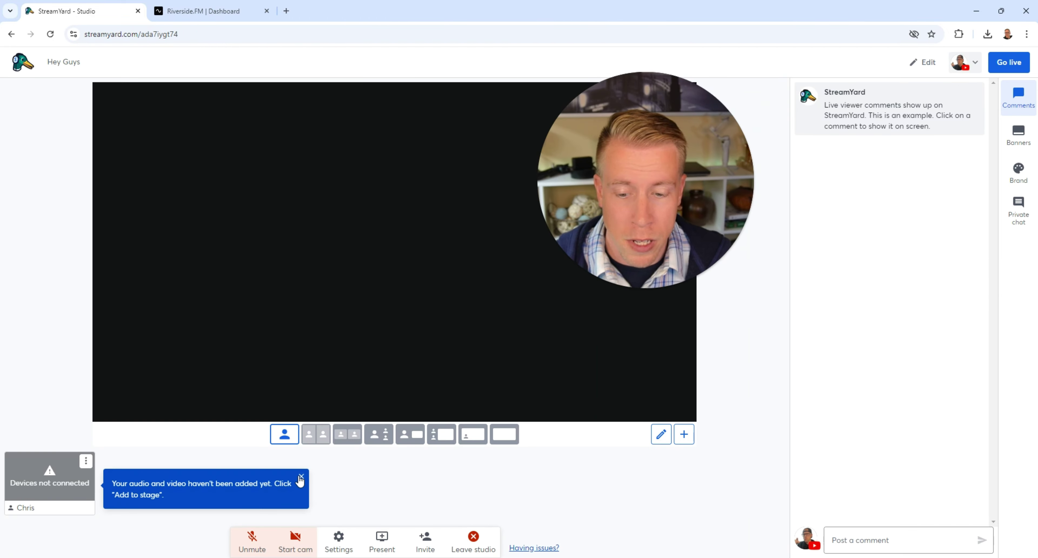
- Dismiss the audio/video reminder and review the Camera and Virtual background settings without changing them
{"action": "left_click", "coordinate": [301, 478]}
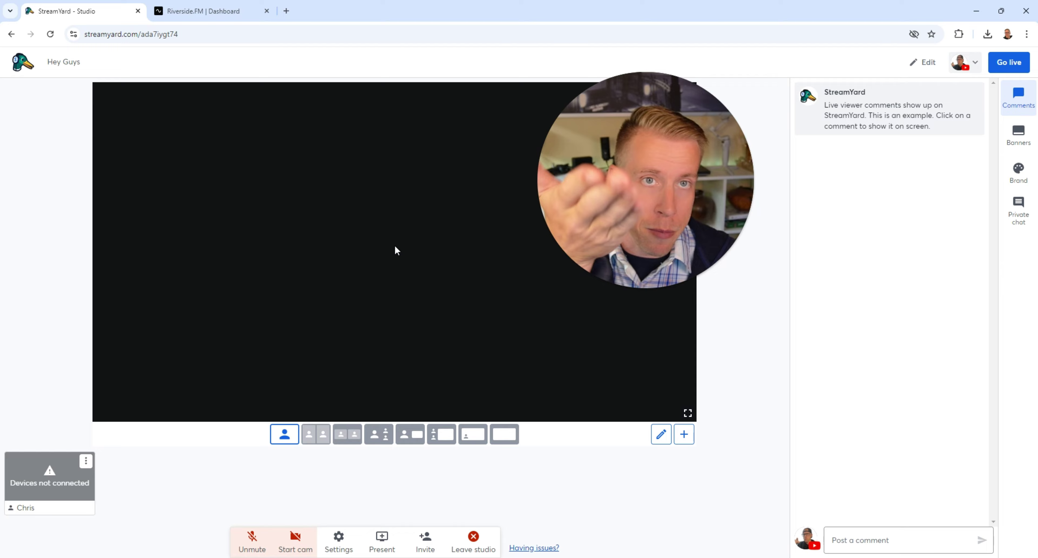
{"action": "left_click", "coordinate": [358, 537]}
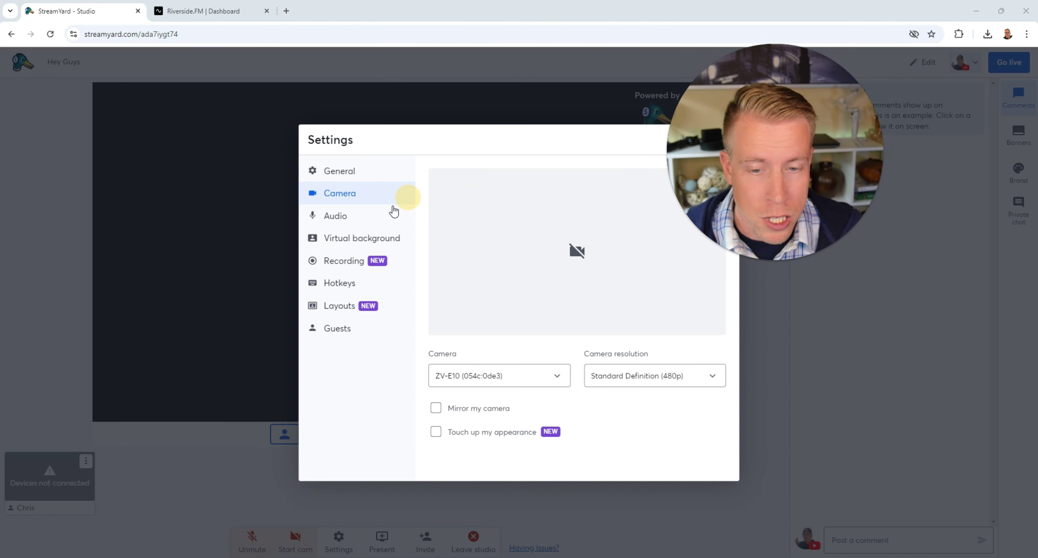
{"action": "left_click", "coordinate": [375, 245]}
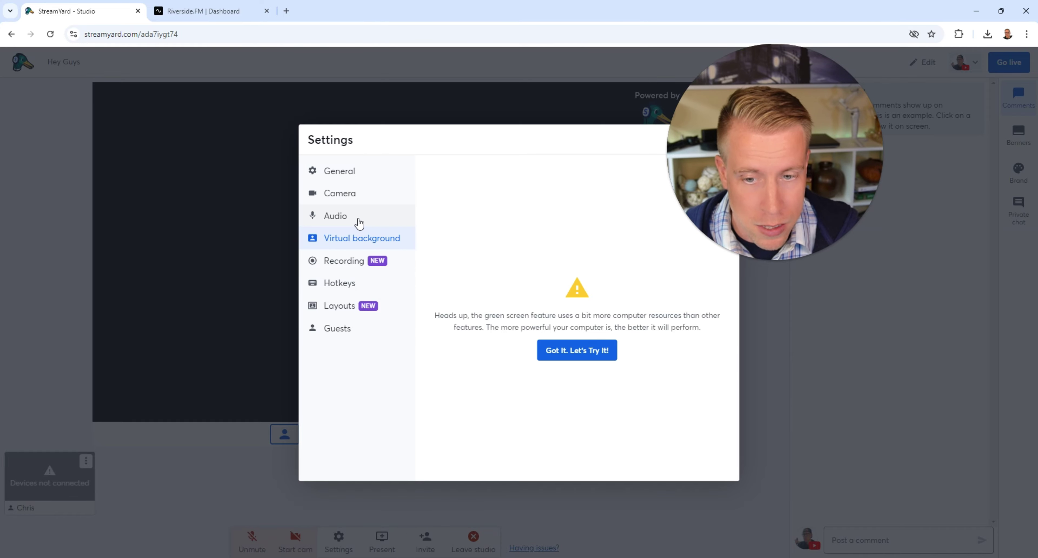
{"action": "left_click_drag", "start_coordinate": [714, 160], "coordinate": [774, 178]}
{"action": "left_click", "coordinate": [778, 316]}
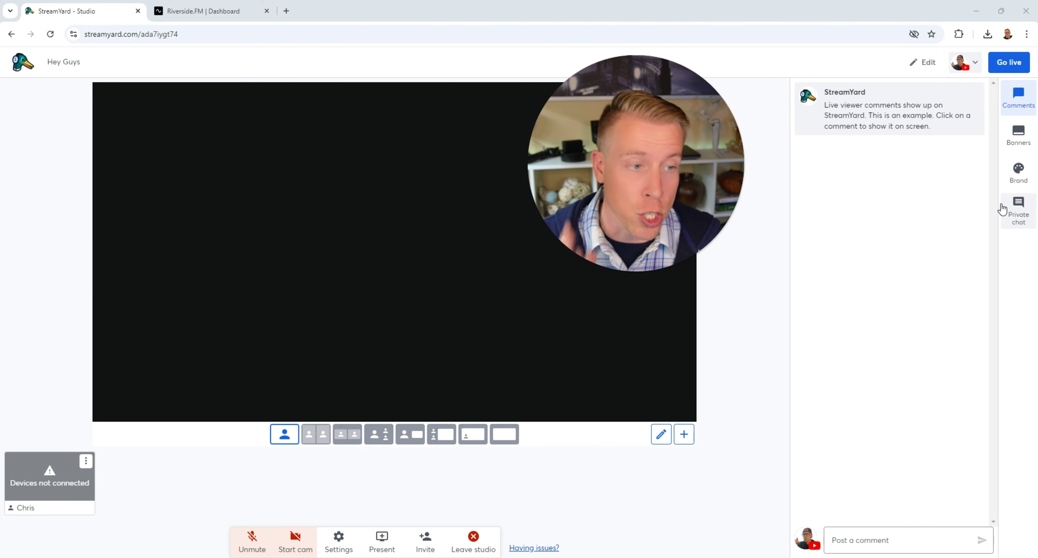
- Put the first example banner on stage, glance at Private chat and Brand, then switch to Riverside
{"action": "left_click", "coordinate": [1018, 135]}
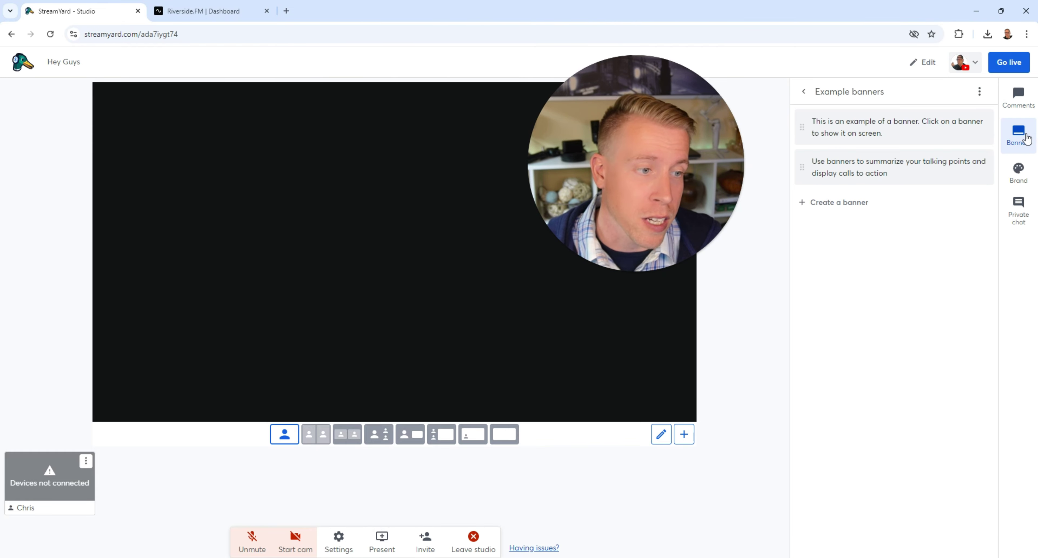
{"action": "left_click", "coordinate": [944, 141]}
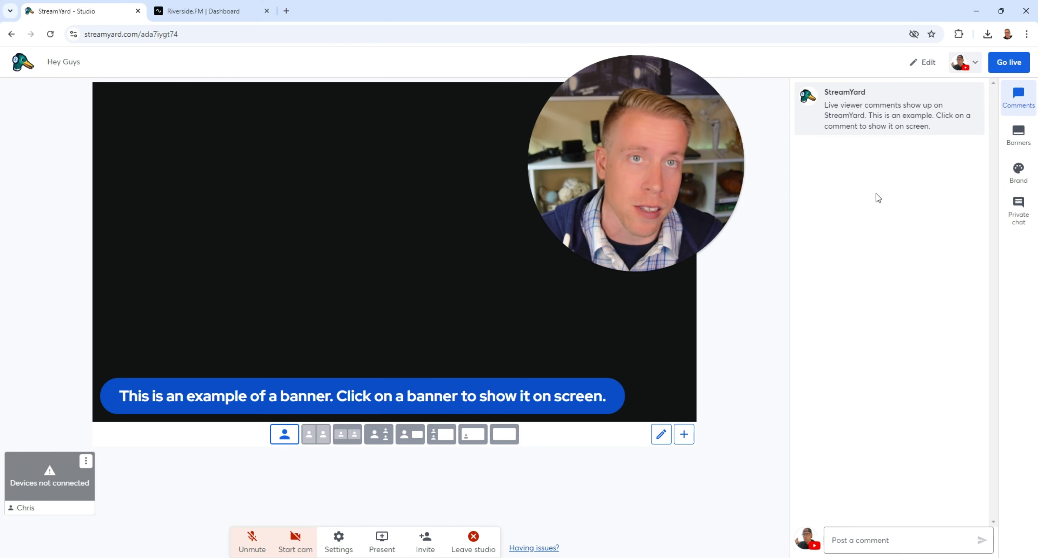
{"action": "left_click", "coordinate": [1019, 212]}
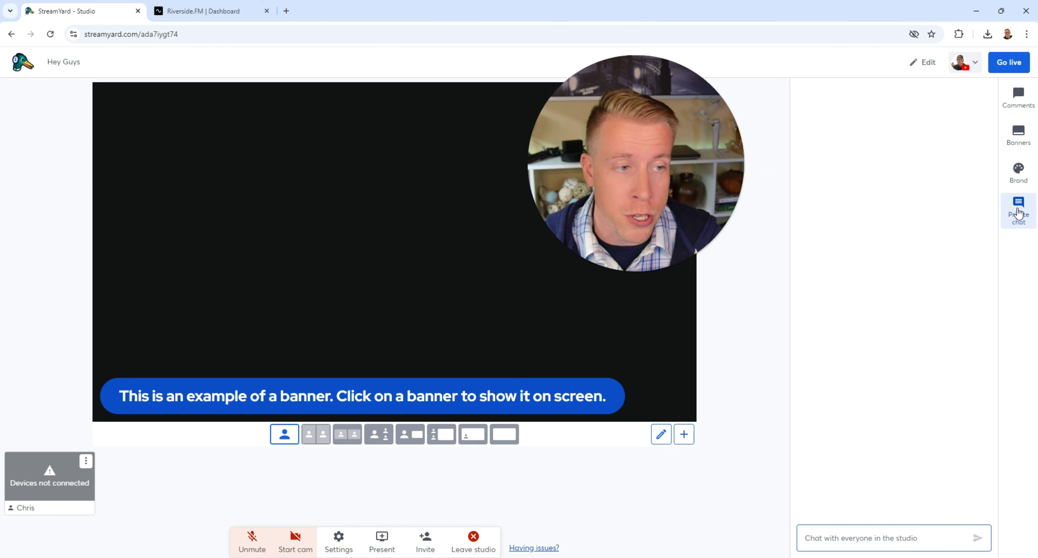
{"action": "left_click", "coordinate": [1017, 172]}
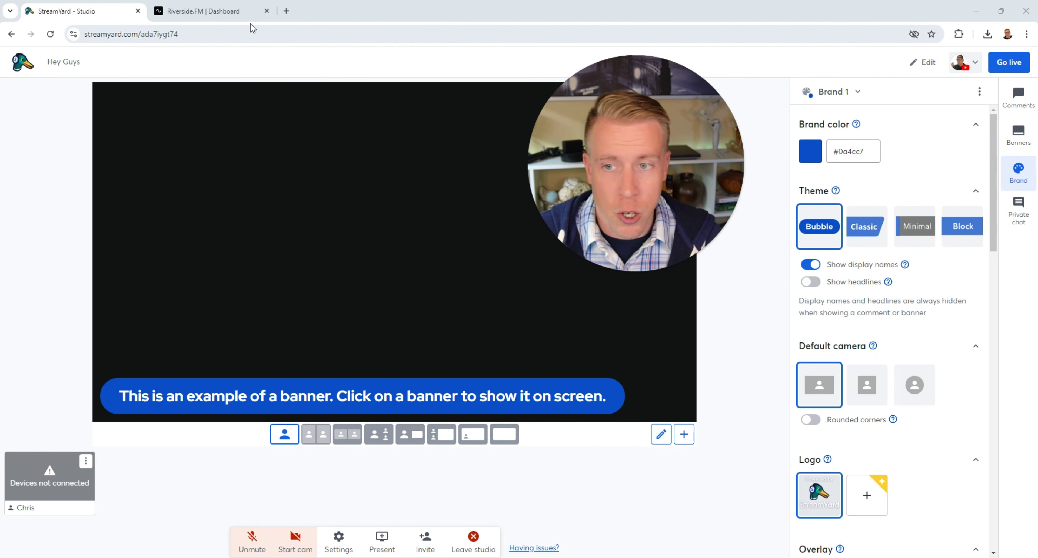
{"action": "left_click", "coordinate": [218, 11]}
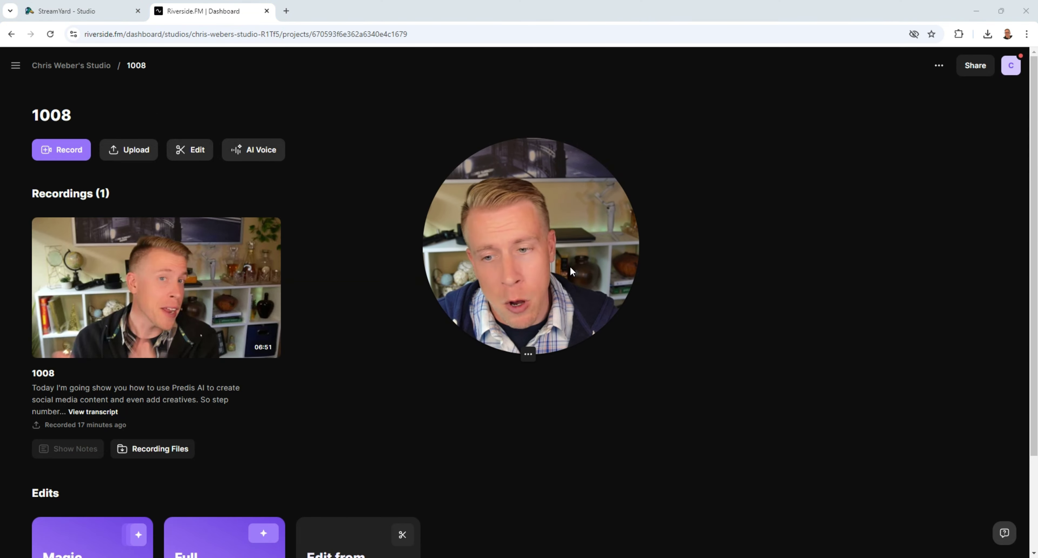
{"action": "left_click", "coordinate": [113, 12]}
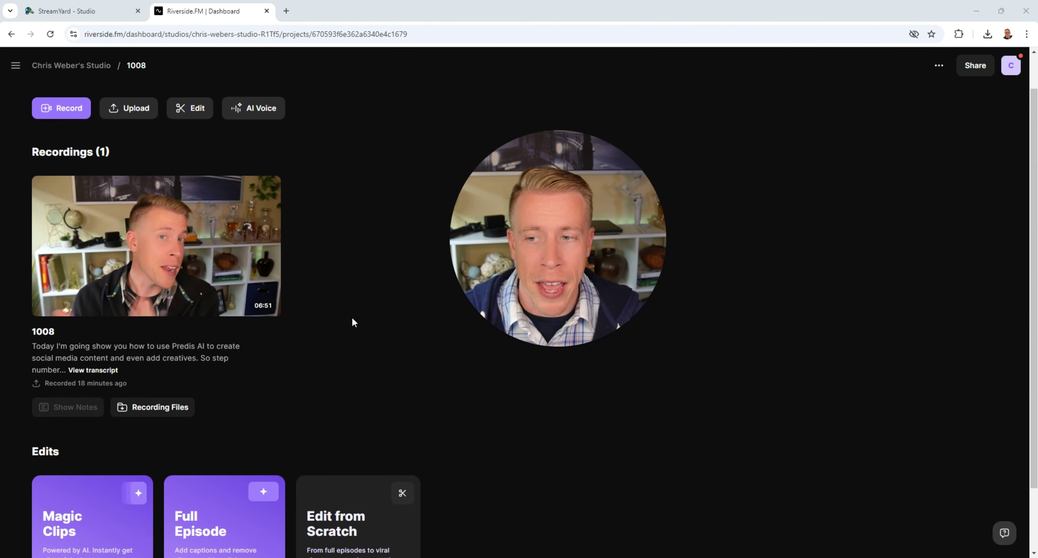
{"action": "scroll", "coordinate": [347, 306], "scroll_direction": "down", "scroll_amount": 1}
- Open recording 1008 in the editor, select a transcript phrase, then return to the Projects dashboard
{"action": "left_click", "coordinate": [264, 211]}
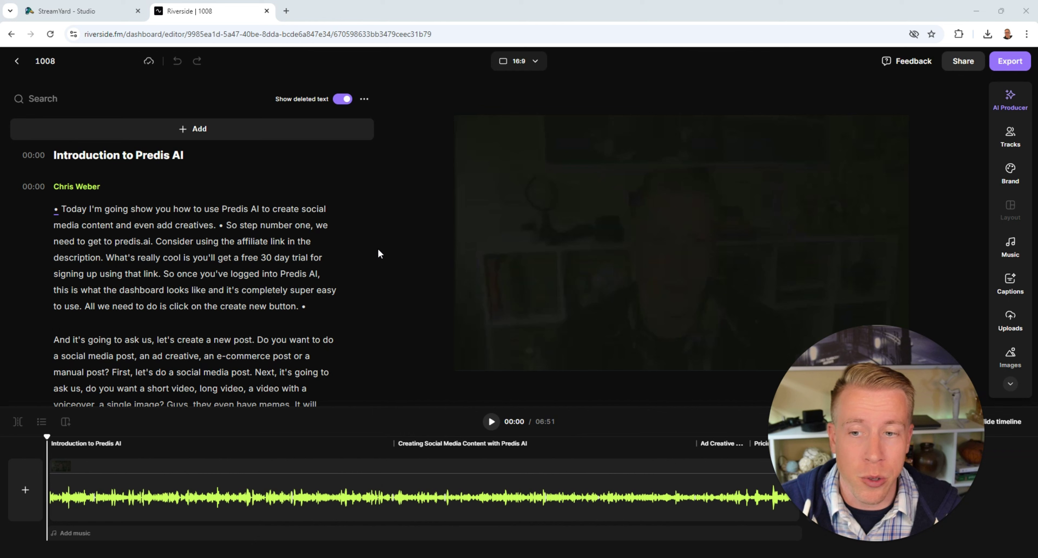
{"action": "mouse_move", "coordinate": [888, 541]}
{"action": "left_click_drag", "start_coordinate": [887, 541], "coordinate": [868, 541]}
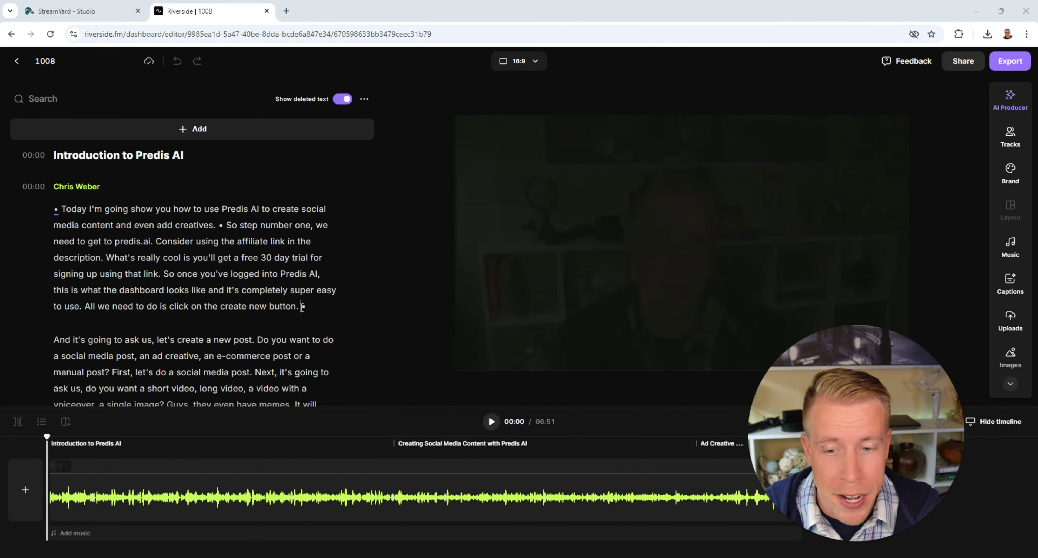
{"action": "left_click_drag", "start_coordinate": [164, 307], "coordinate": [172, 307]}
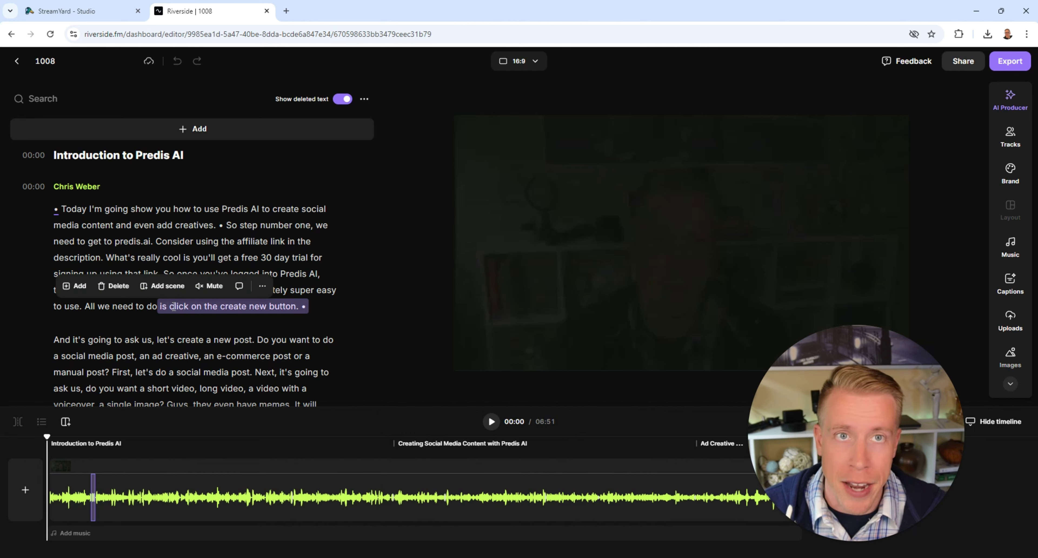
{"action": "left_click", "coordinate": [17, 64]}
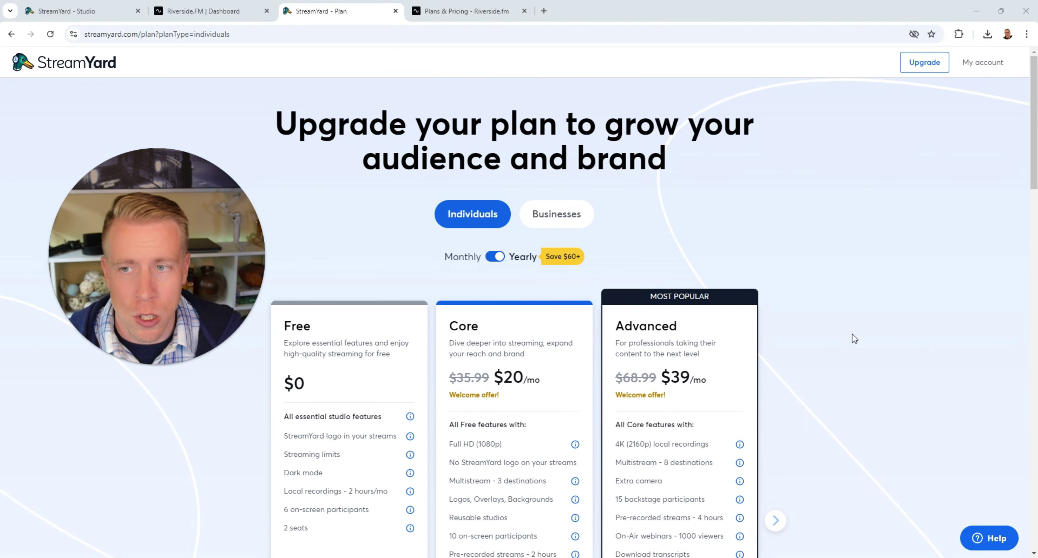
- Highlight Core's $25/mo price and Advanced's 8-destination multistream feature, then go to Riverside pricing
{"action": "scroll", "coordinate": [852, 334], "scroll_direction": "down", "scroll_amount": 2}
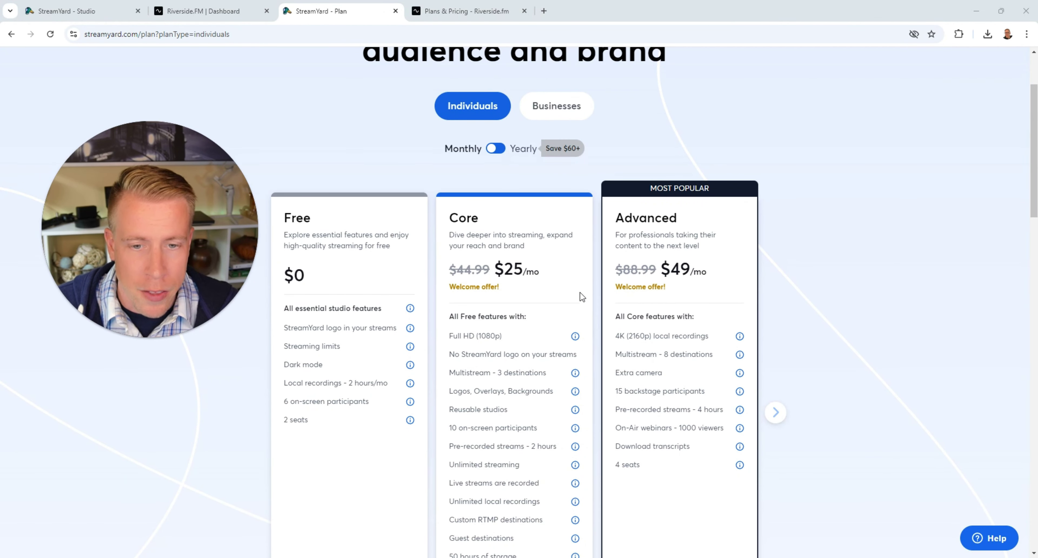
{"action": "left_click_drag", "start_coordinate": [540, 270], "coordinate": [502, 270]}
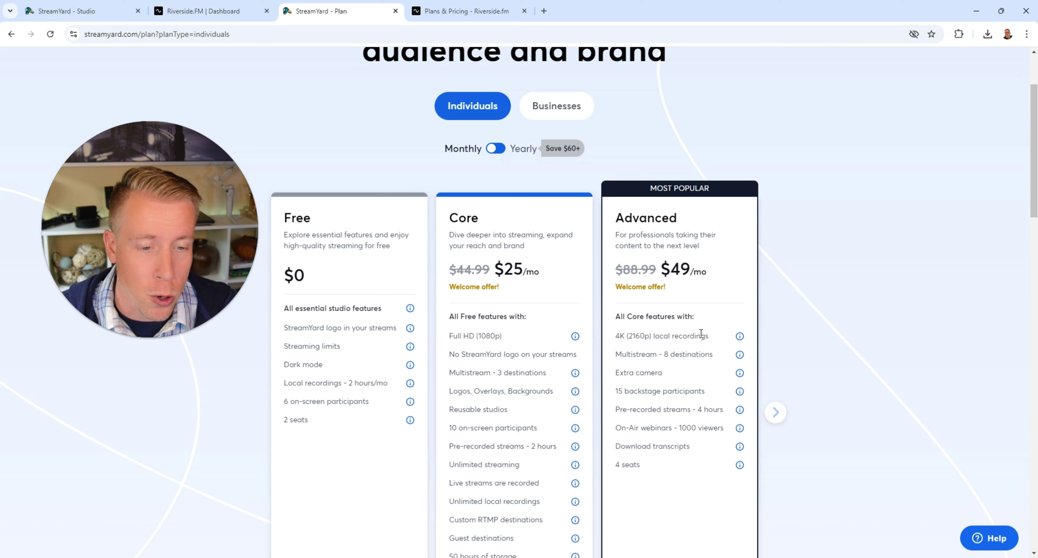
{"action": "left_click_drag", "start_coordinate": [713, 354], "coordinate": [623, 354]}
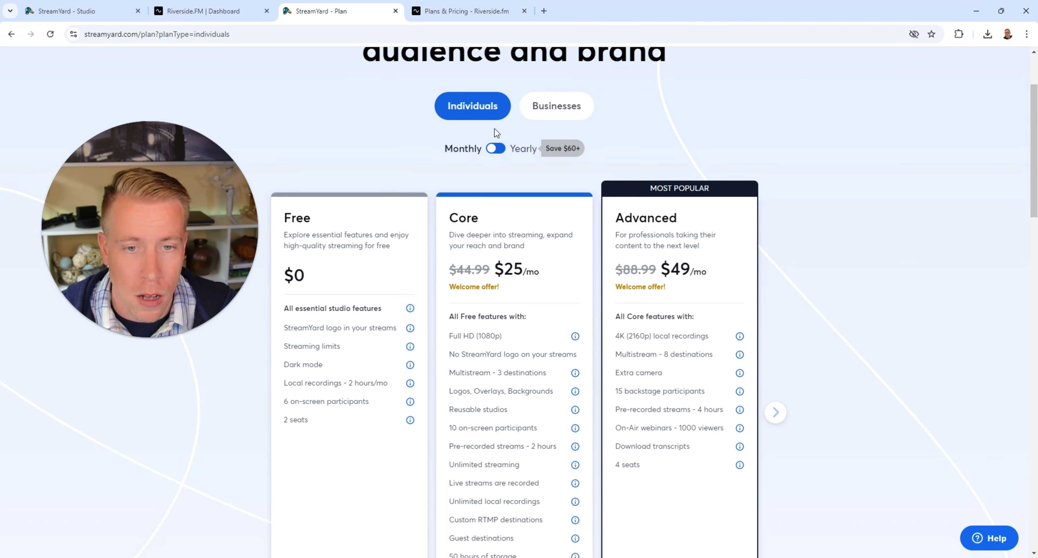
{"action": "left_click", "coordinate": [467, 11]}
- Show Riverside prices with monthly billing and highlight the Standard plan's 4K video quality line
{"action": "scroll", "coordinate": [430, 242], "scroll_direction": "down", "scroll_amount": 3}
{"action": "left_click", "coordinate": [489, 109]}
{"action": "scroll", "coordinate": [130, 244], "scroll_direction": "down", "scroll_amount": 2}
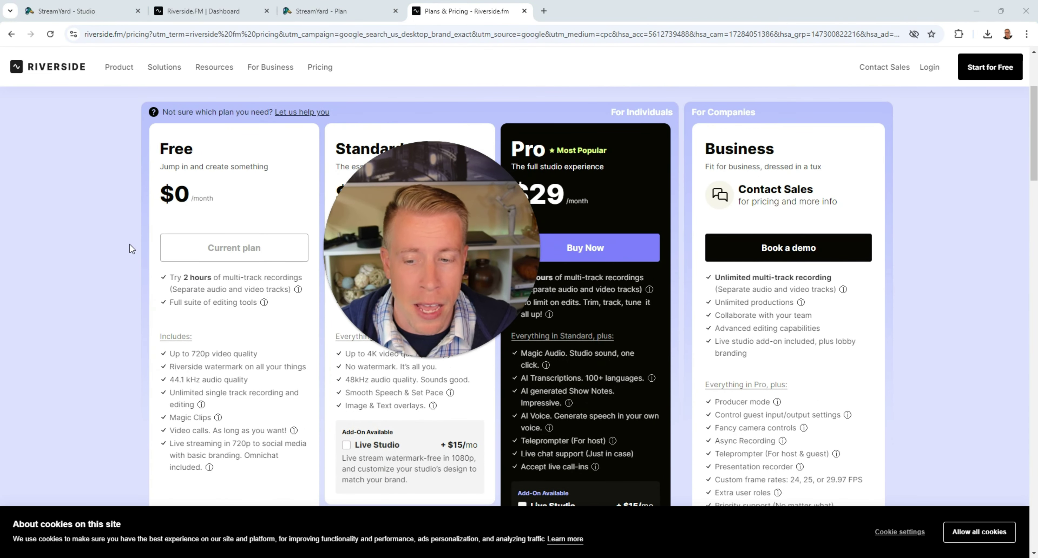
{"action": "left_click_drag", "start_coordinate": [421, 261], "coordinate": [157, 225]}
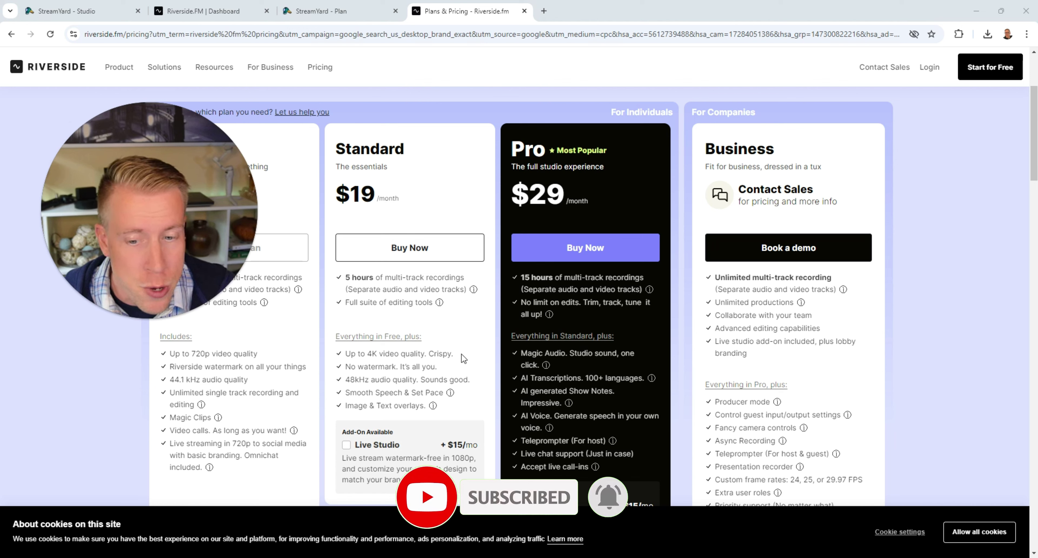
{"action": "triple_click", "coordinate": [441, 353]}
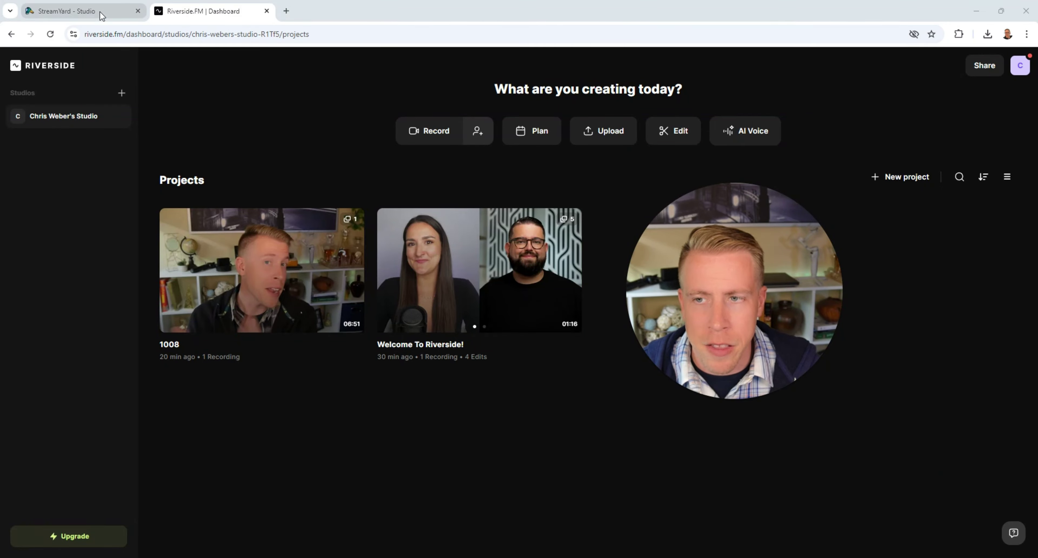
- Back in StreamYard, enter the Hey Guys studio without microphone or camera
{"action": "left_click", "coordinate": [99, 13]}
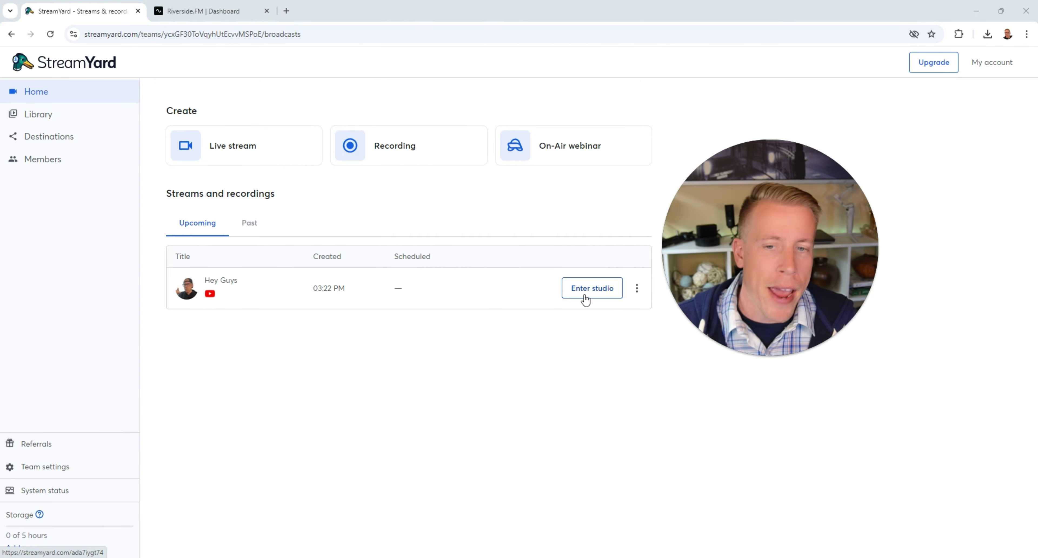
{"action": "left_click", "coordinate": [585, 300]}
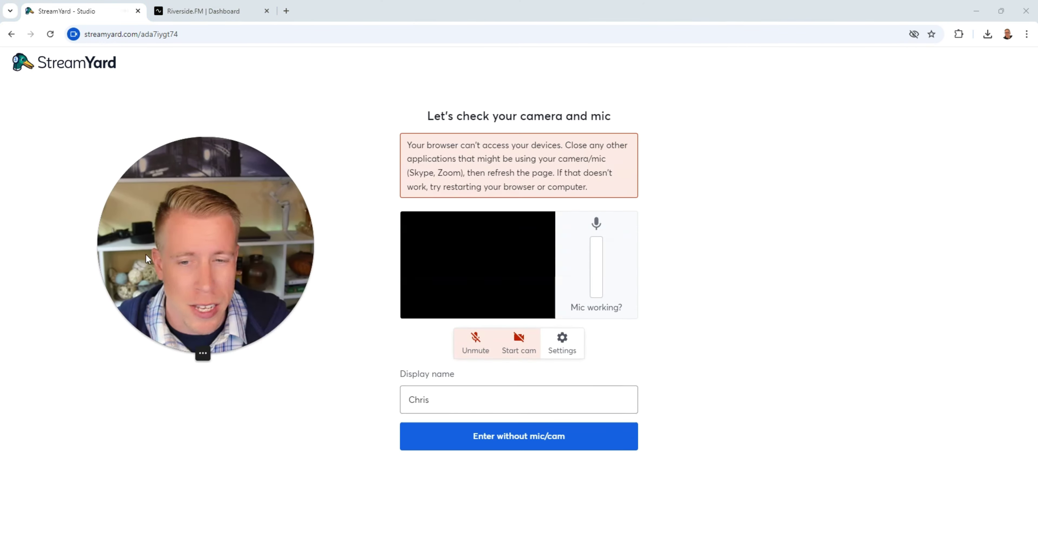
{"action": "left_click", "coordinate": [559, 447]}
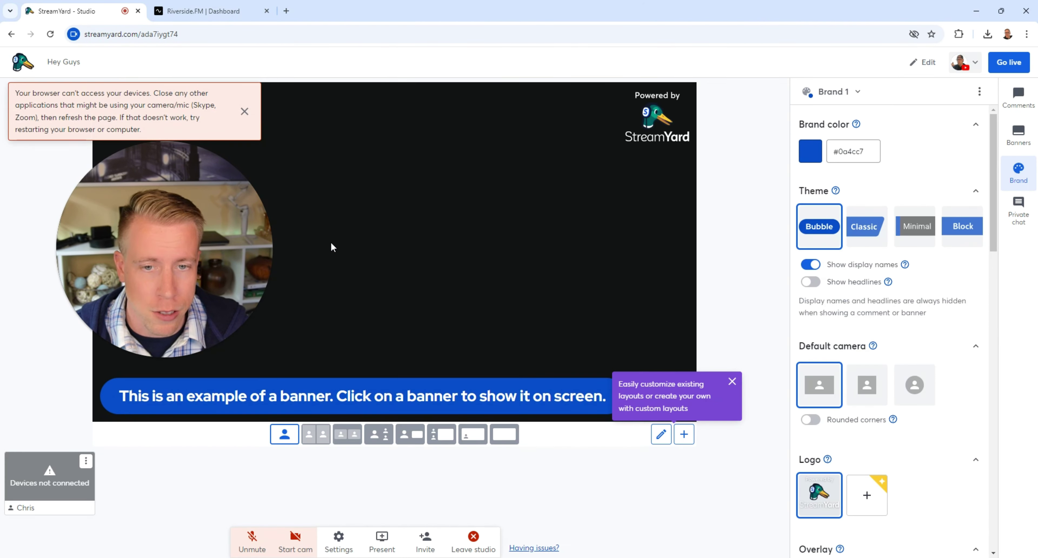
- Dismiss the device access error and switch back to the Riverside dashboard
{"action": "left_click", "coordinate": [234, 88]}
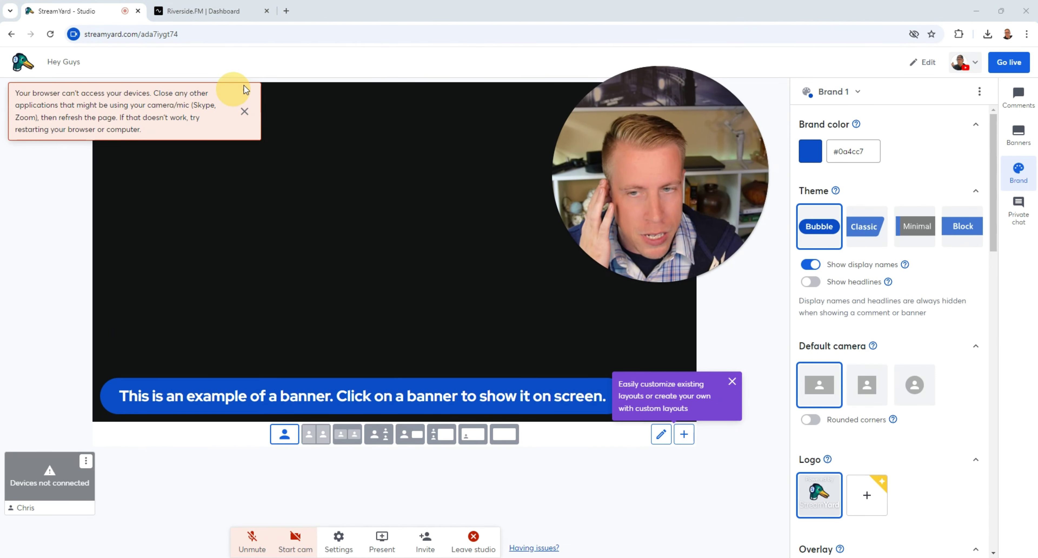
{"action": "left_click", "coordinate": [245, 111]}
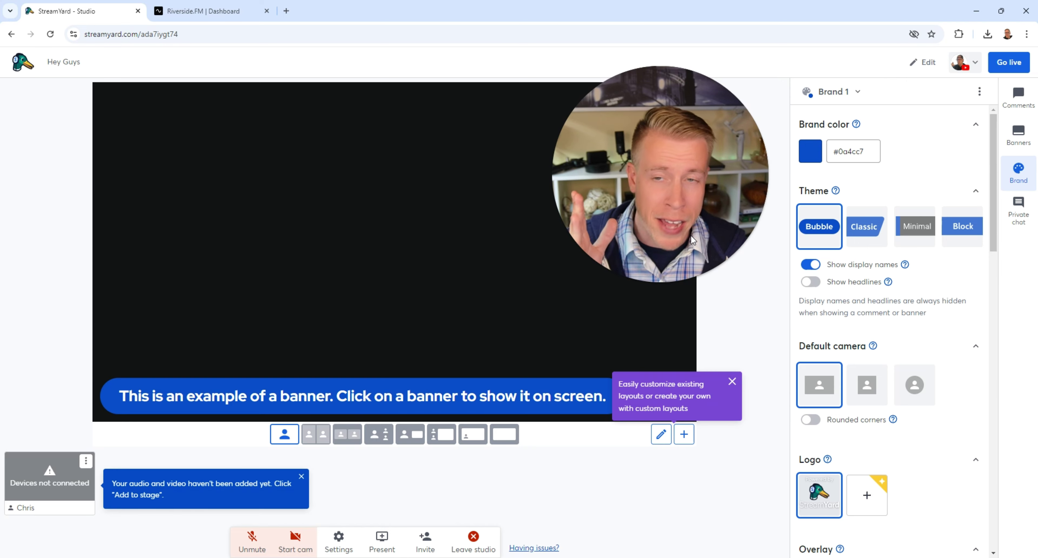
{"action": "mouse_move", "coordinate": [693, 239]}
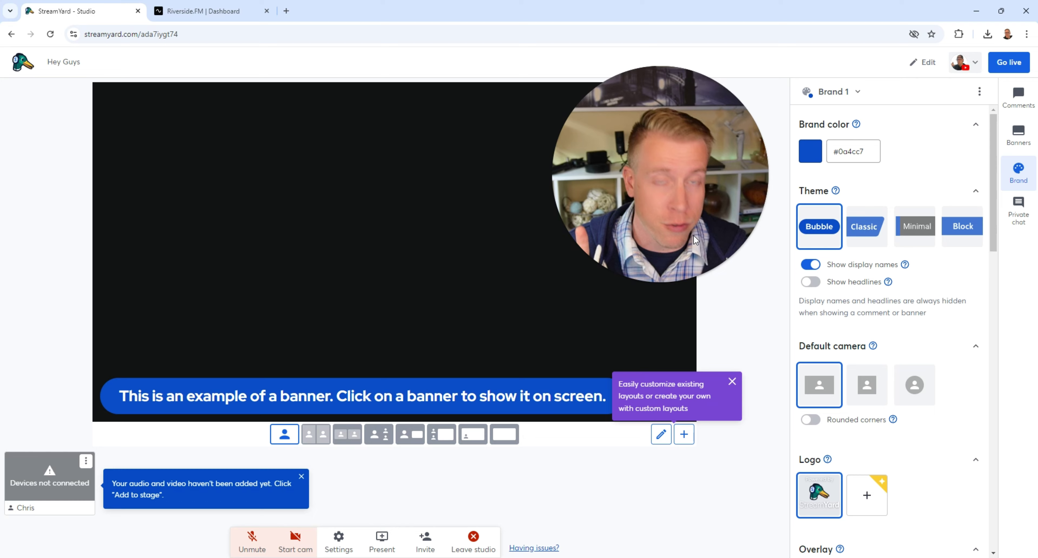
{"action": "key", "text": "ctrl+Tab"}
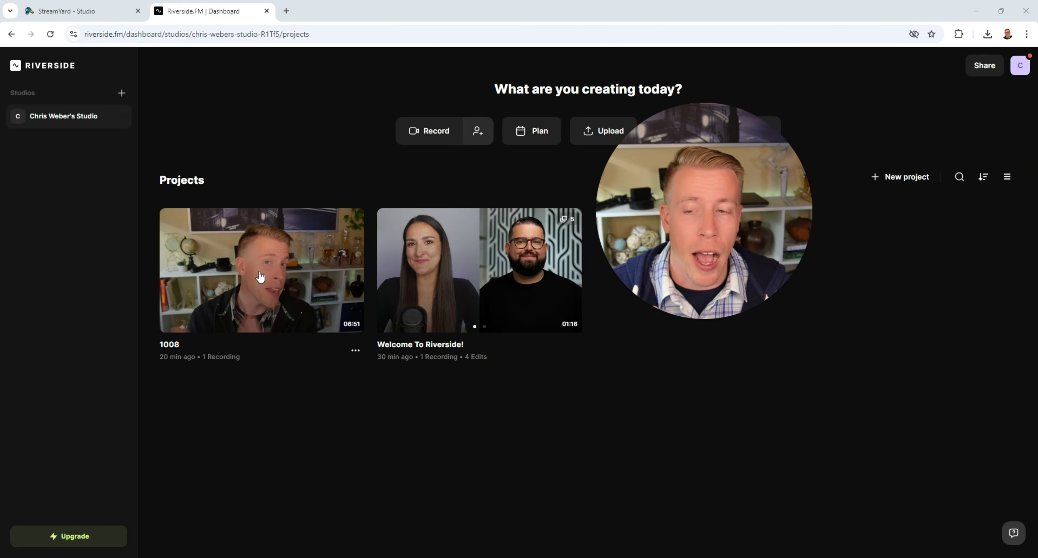
- Open project 1008 and its 06:51 recording page
{"action": "left_click", "coordinate": [260, 278]}
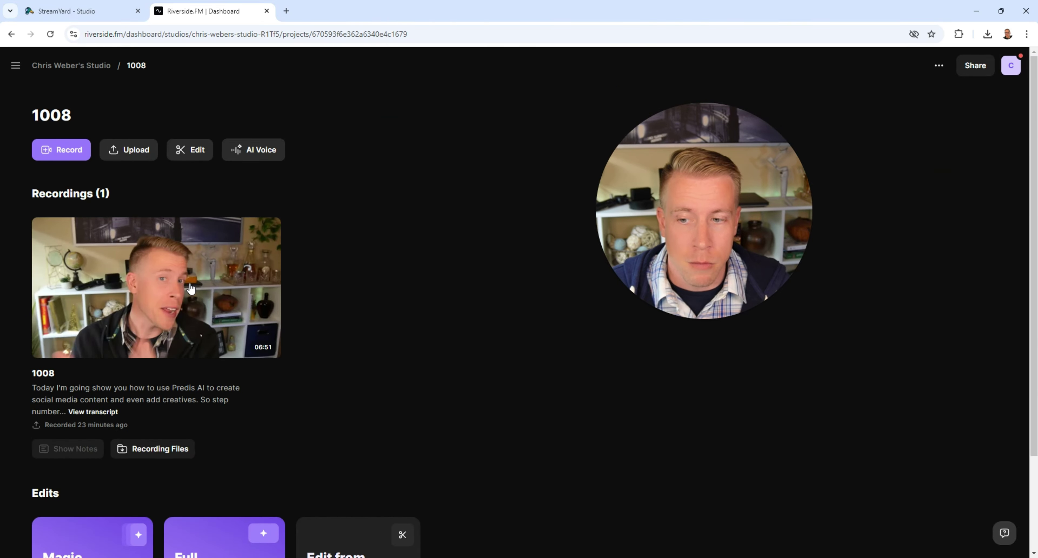
{"action": "left_click", "coordinate": [191, 287]}
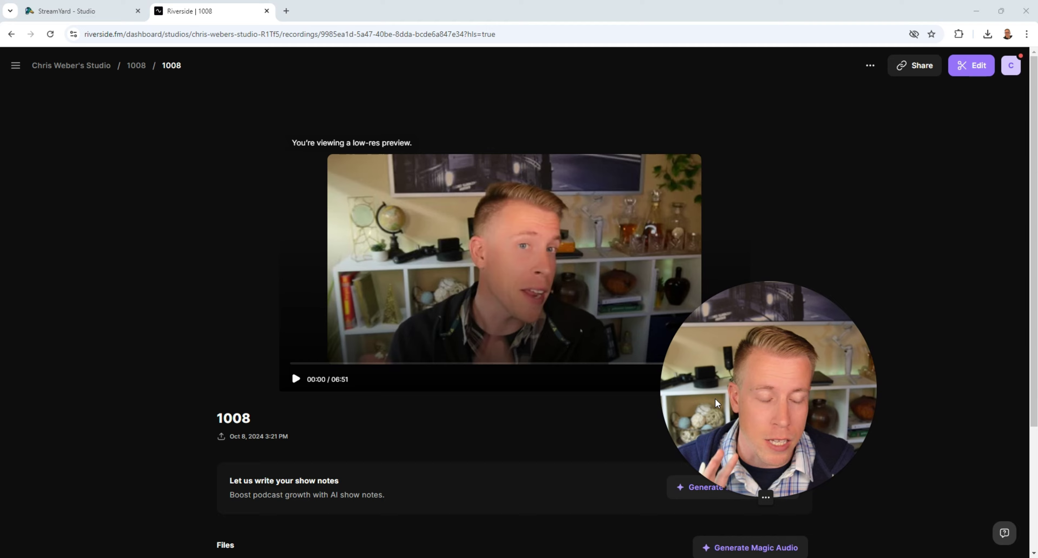
{"action": "left_click_drag", "start_coordinate": [749, 374], "coordinate": [804, 344]}
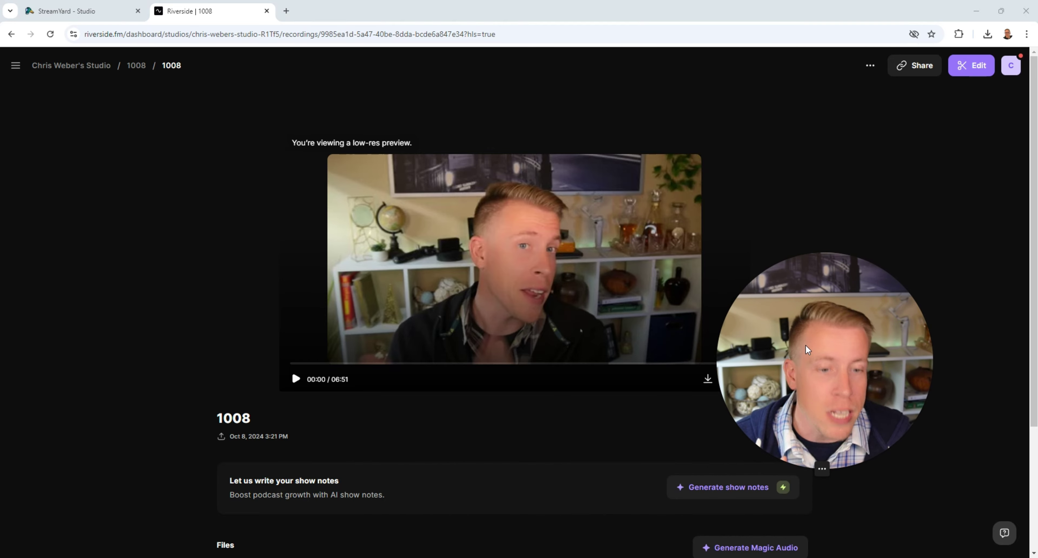